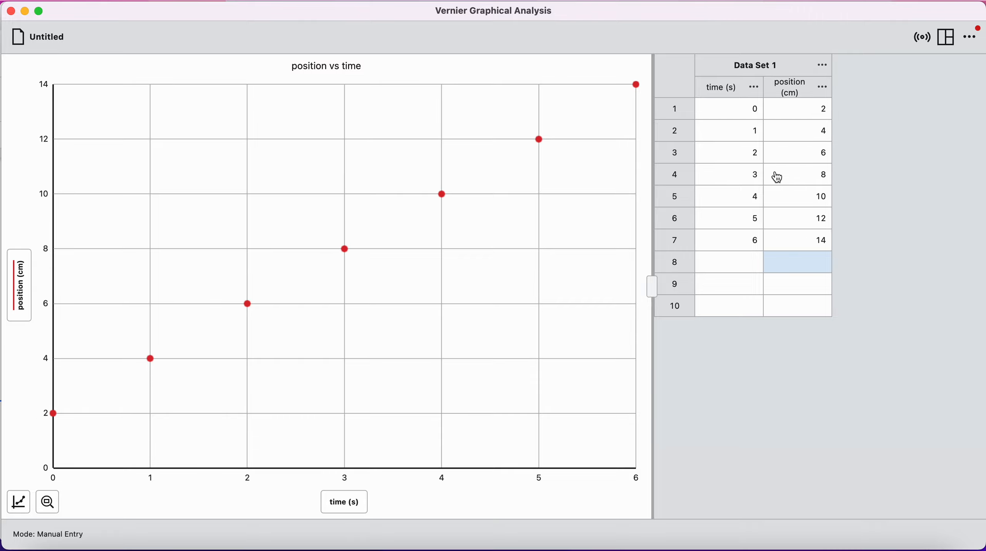
- Add a second data set to the table and rename Data Set 1 as "slow car"
left_click(829, 71)
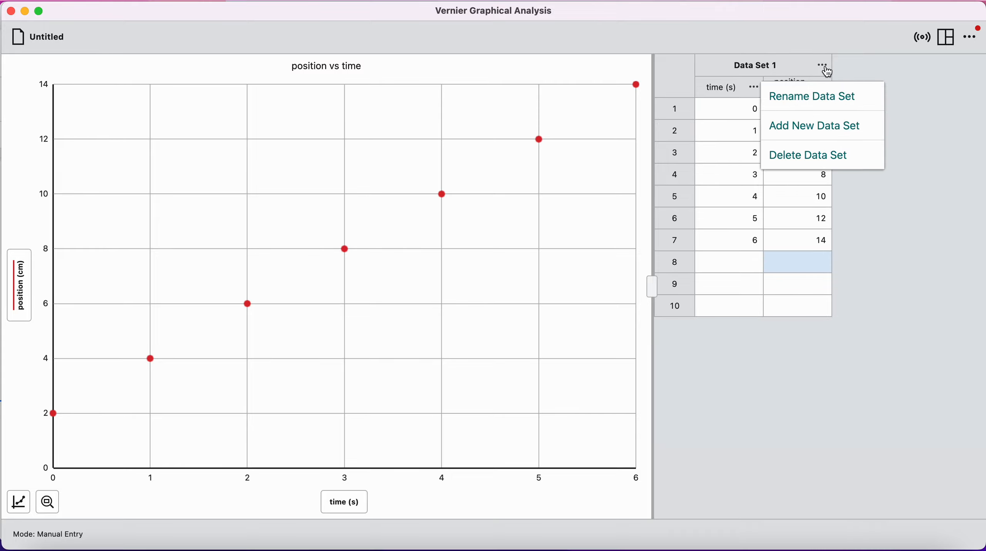
left_click(839, 128)
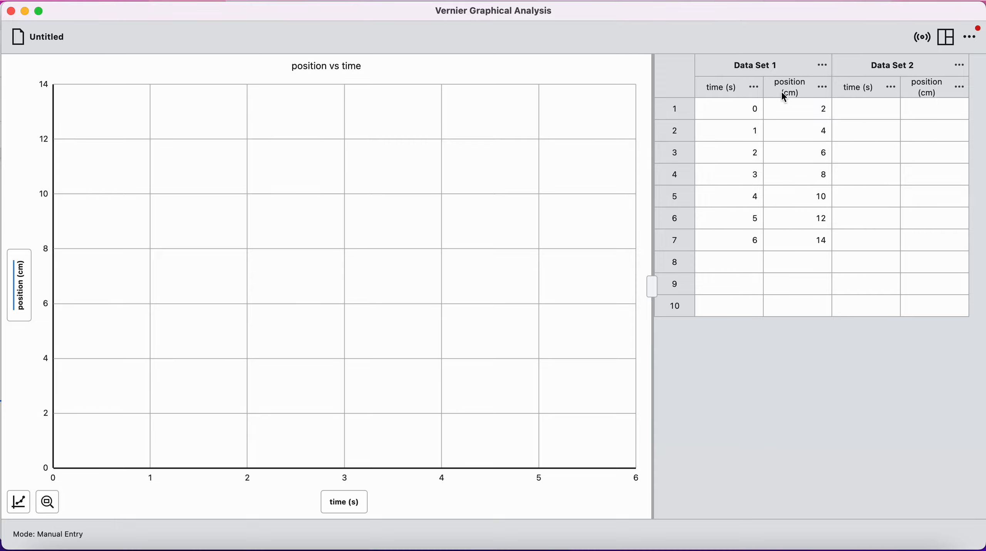
left_click(825, 68)
left_click(823, 99)
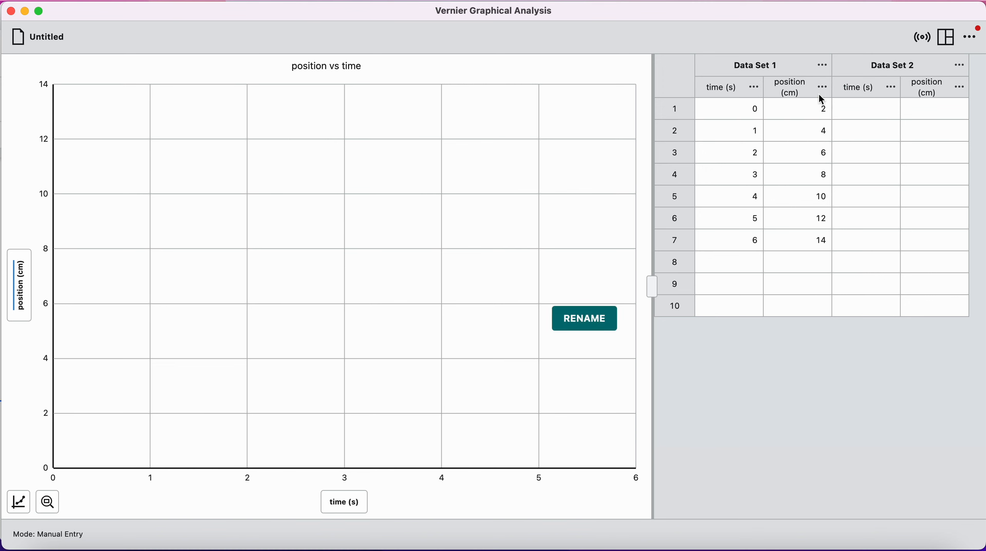
left_click(524, 286)
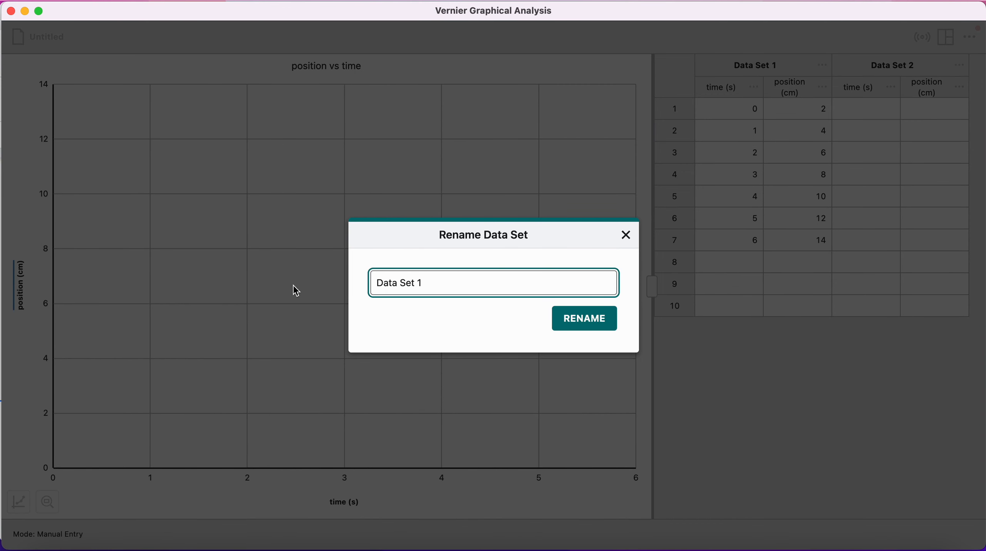
key("super+a")
type("slow car")
left_click(596, 324)
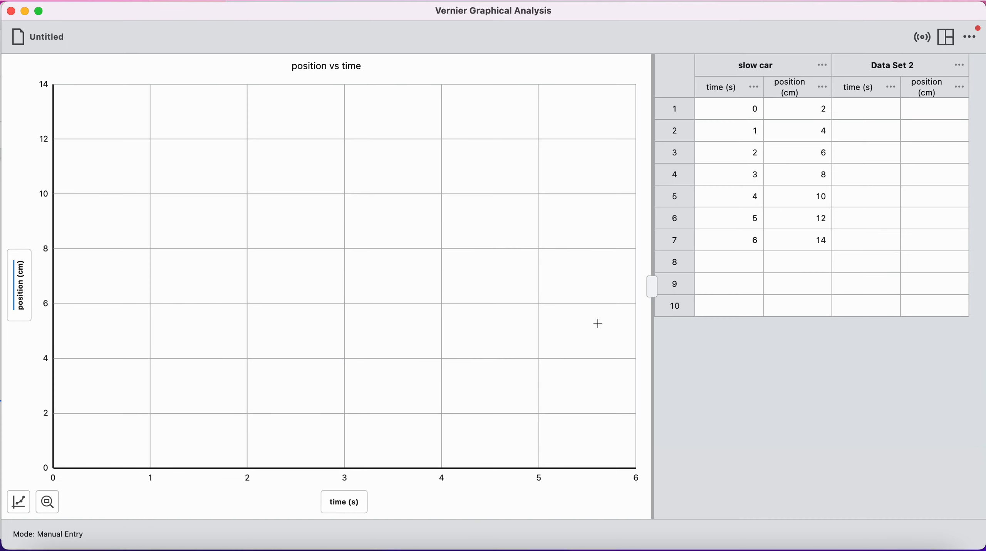
- Rename Data Set 2 as "fast car"
left_click(962, 66)
left_click(925, 97)
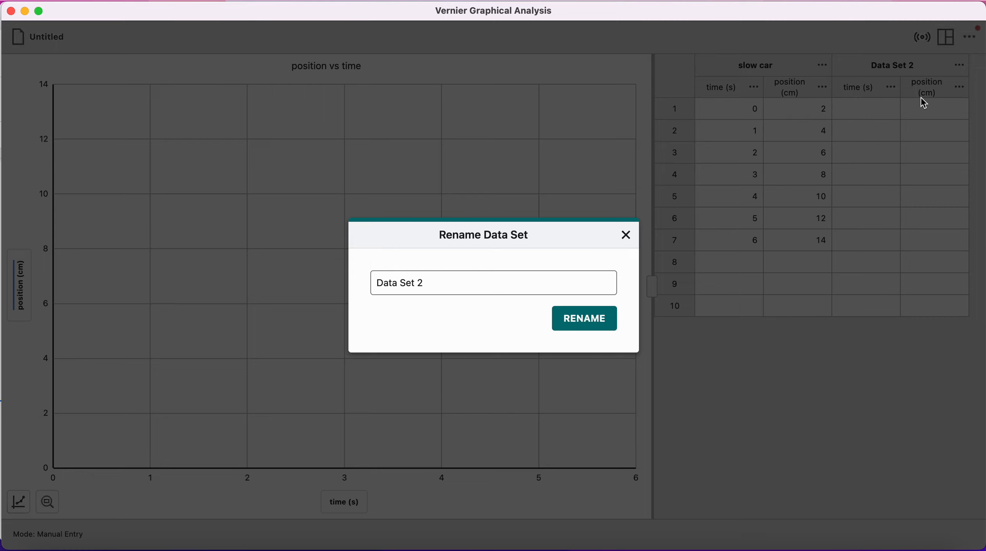
left_click(482, 286)
key("BackSpace")
key("BackSpace")
key("BackSpace")
key("BackSpace")
key("BackSpace")
key("BackSpace")
key("BackSpace")
key("BackSpace")
key("BackSpace")
key("BackSpace")
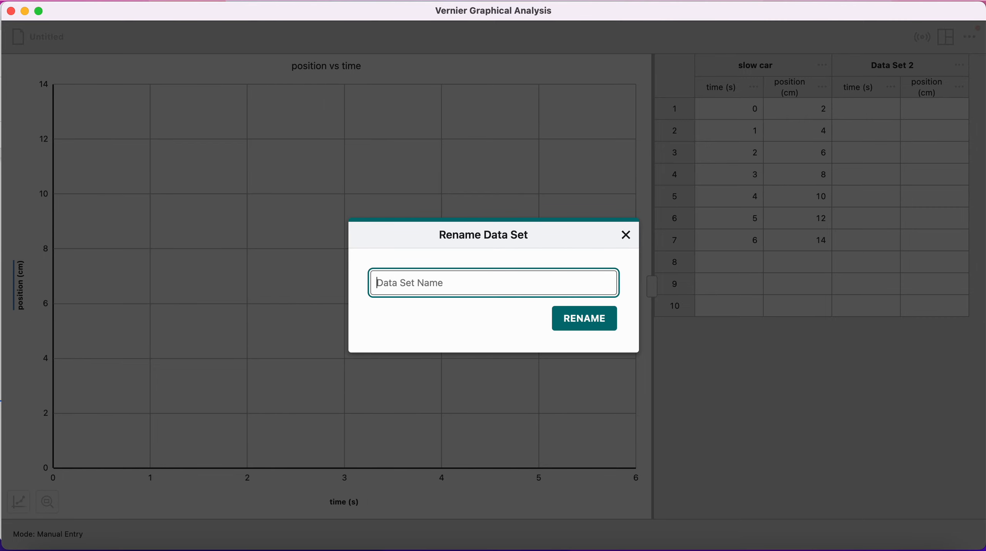
type("fast")
left_click(613, 324)
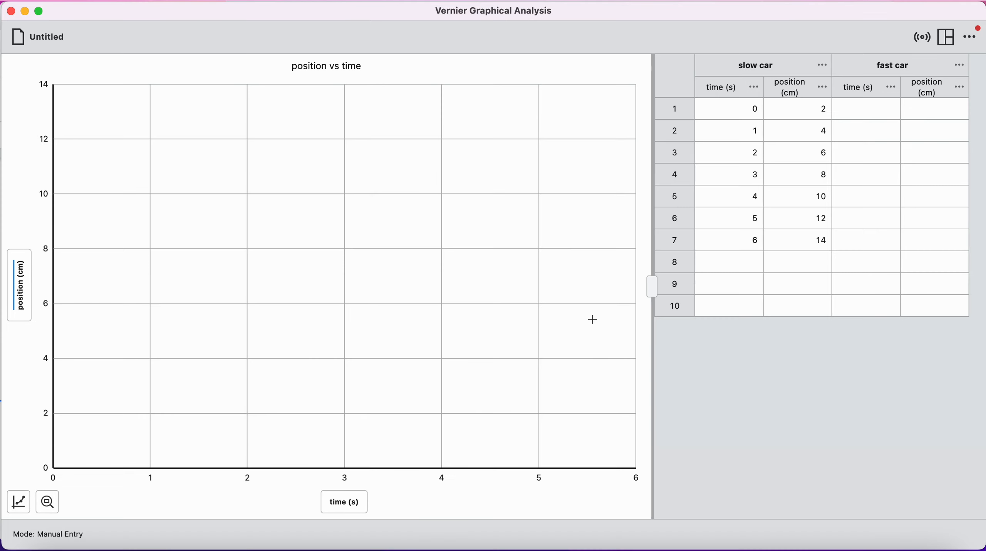
left_click(823, 68)
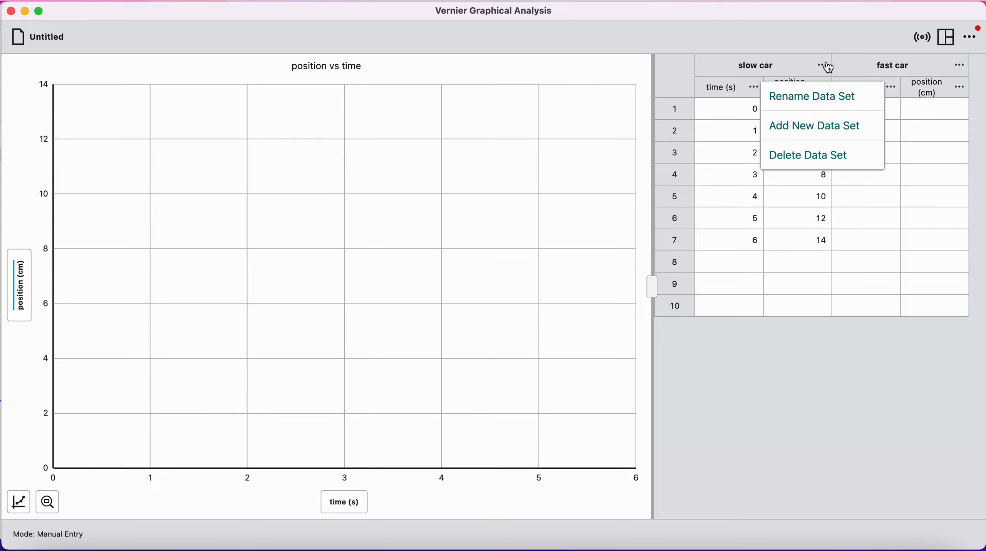
left_click(920, 115)
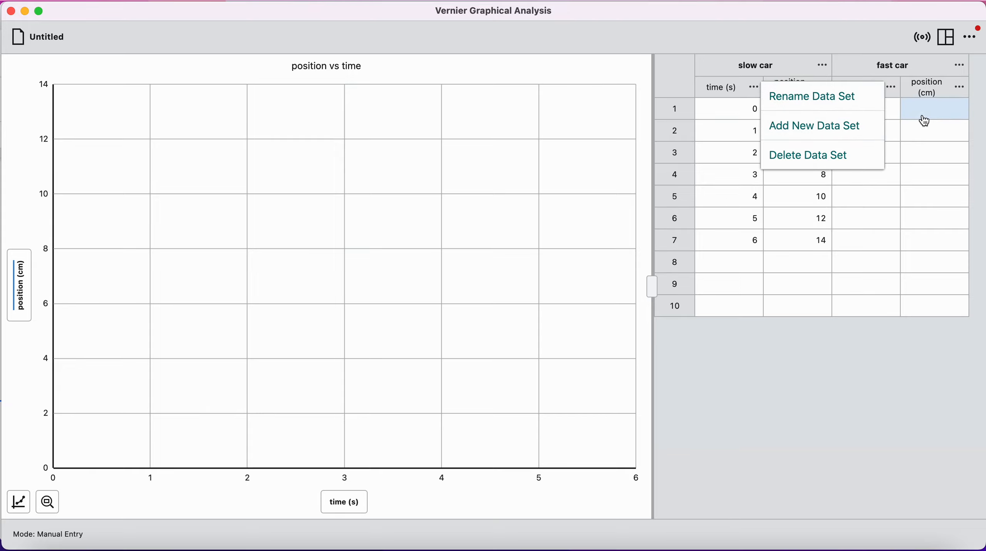
- Enter the times 0, 1, 2, 3, 4, 5 and 6 s in rows 1 to 7 of the fast car data set
left_click(892, 116)
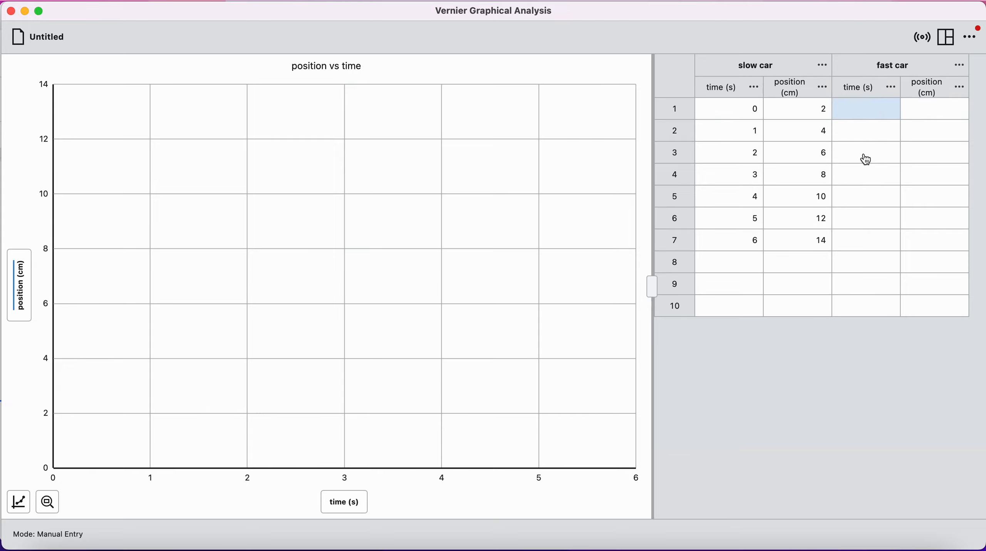
type("0")
key("Return")
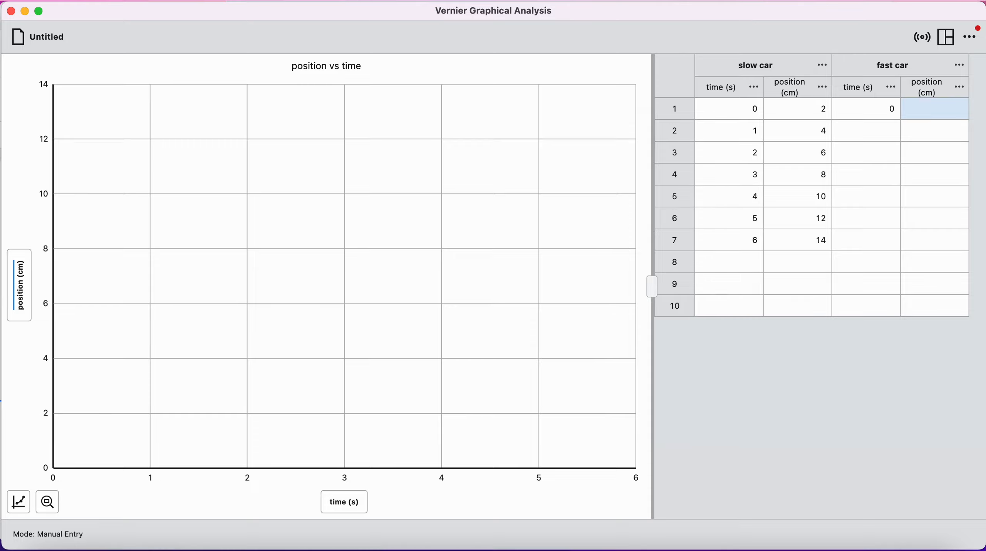
type("1")
key("Return")
type("2")
key("Return")
type("3")
key("Return")
type("4")
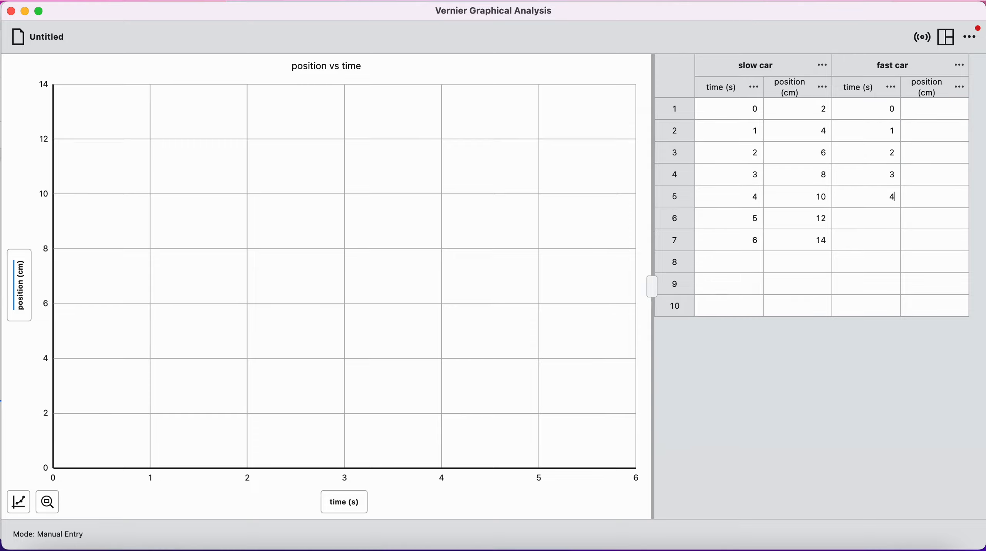
key("Return")
type("5")
key("Return")
type("6")
key("Return")
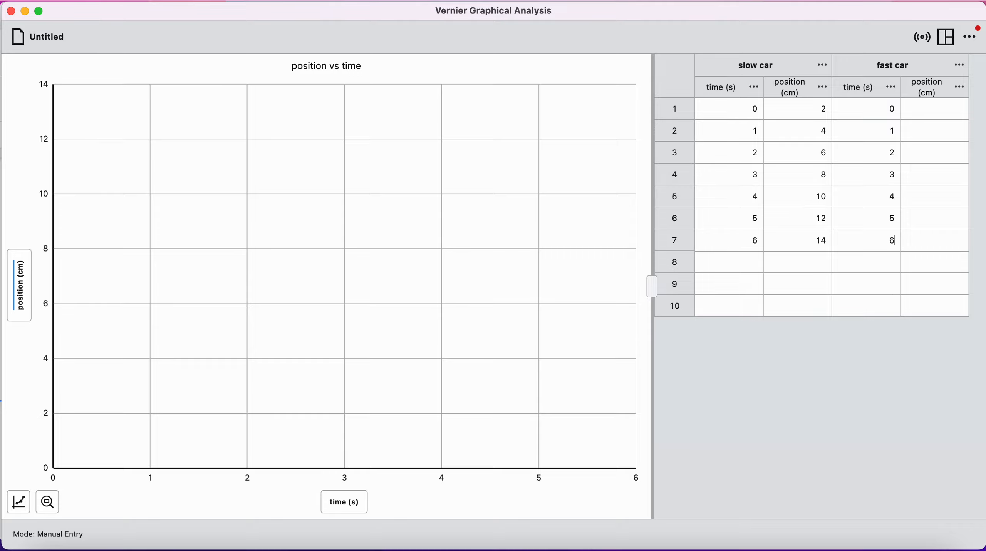
- Enter the fast car positions 4, 7, 10, 13, 16, 19 and 22 cm in rows 1 to 7
left_click(953, 109)
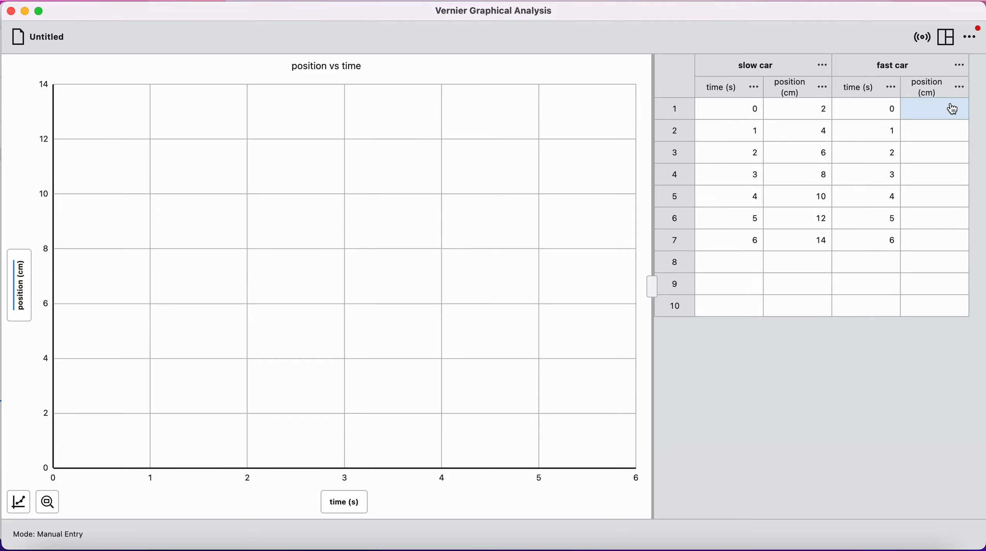
type("4")
key("Return")
type("7")
key("Return")
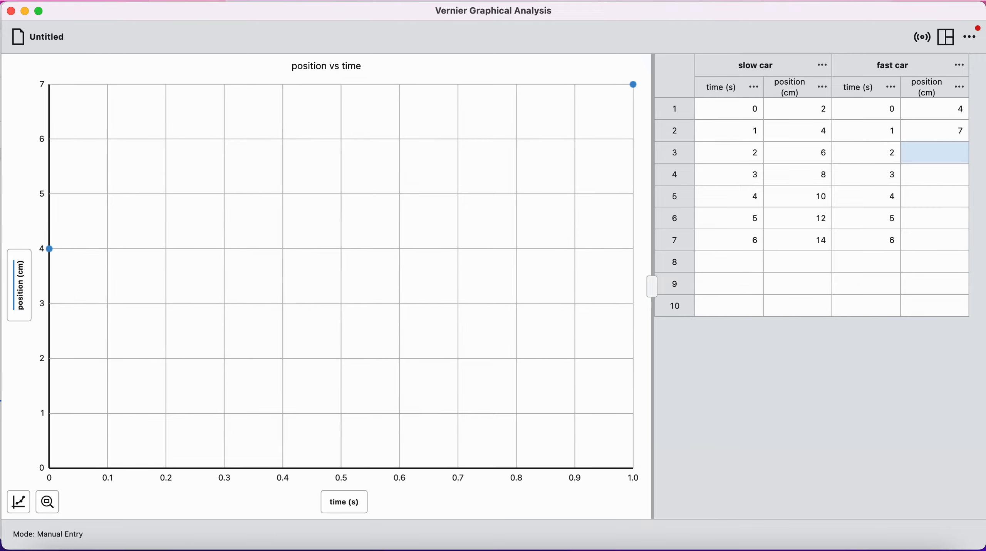
type("10")
key("Return")
type("13")
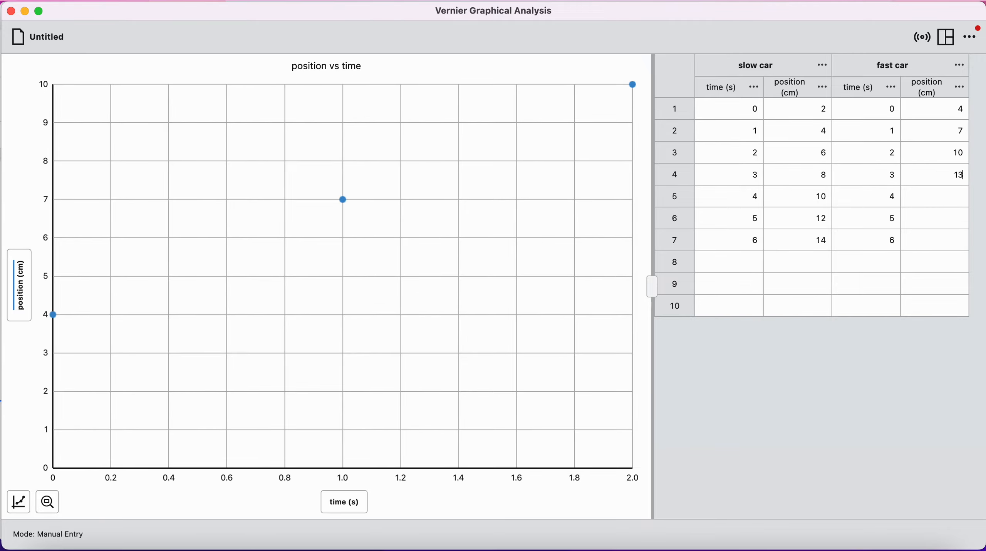
key("Return")
type("16")
key("Return")
type("1")
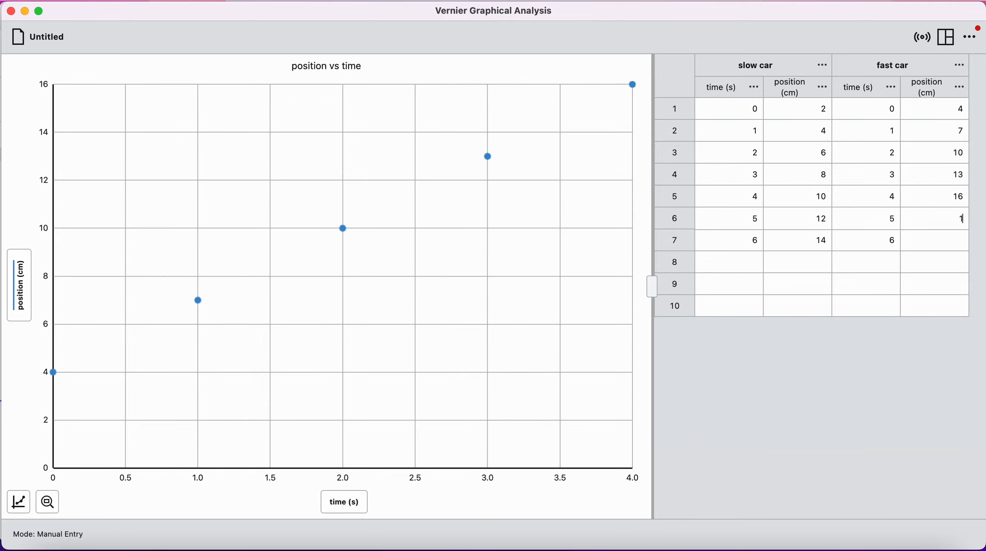
type("9")
key("Return")
type("22")
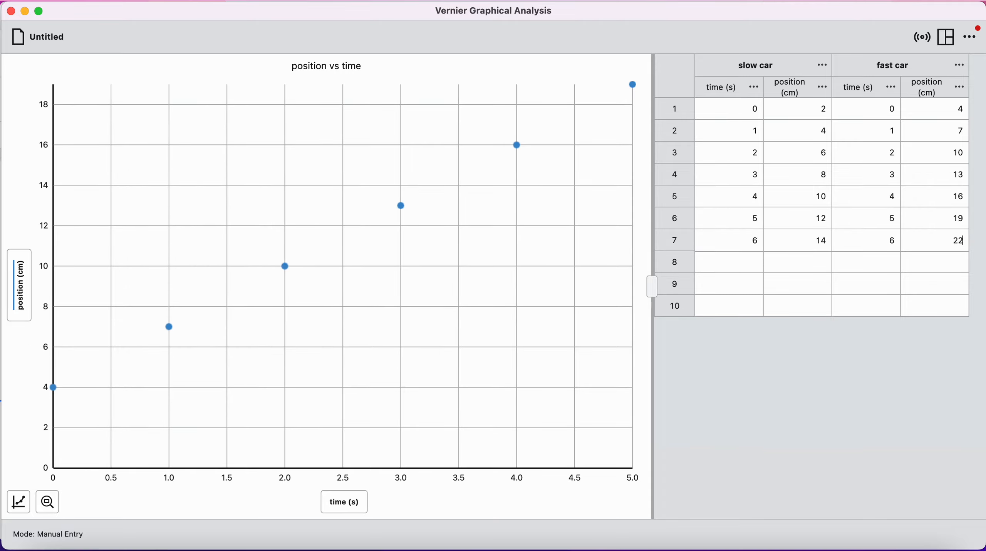
key("Return")
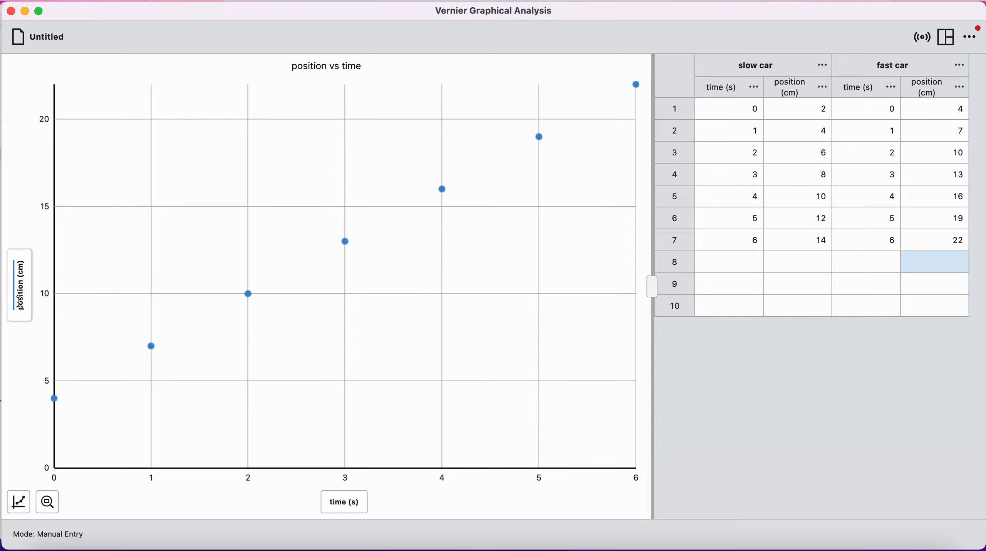
- Plot the slow car's position together with the fast car's position on the graph's y-axis
left_click(20, 279)
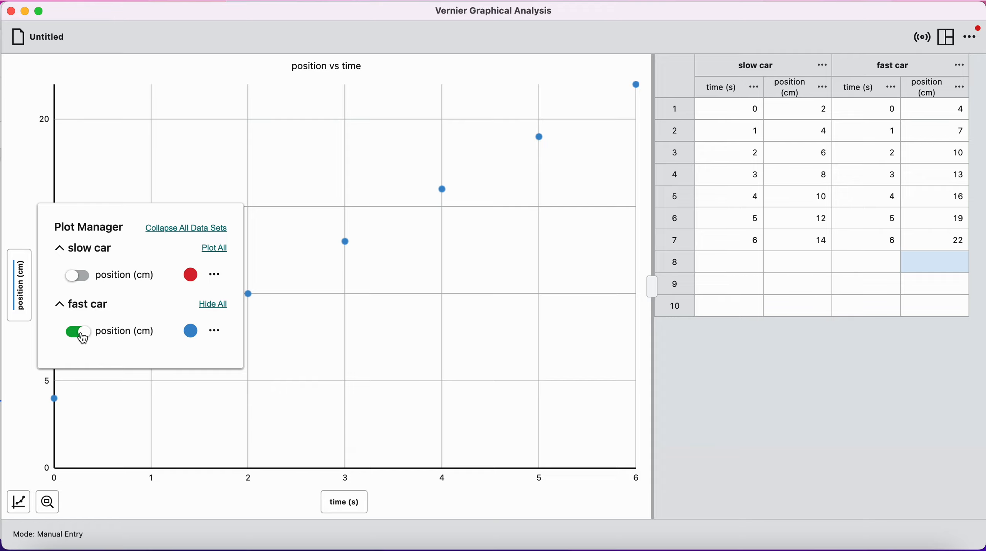
left_click(79, 279)
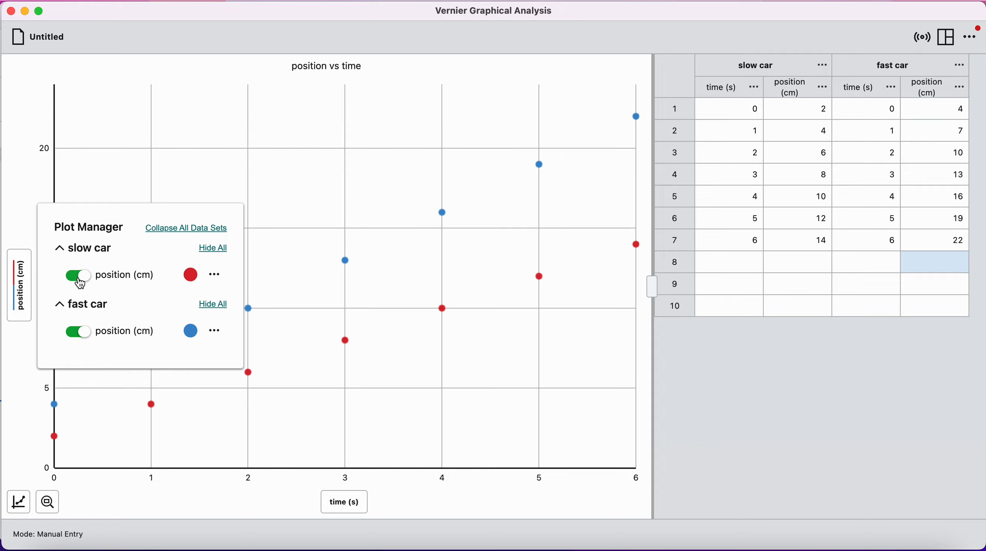
left_click(79, 333)
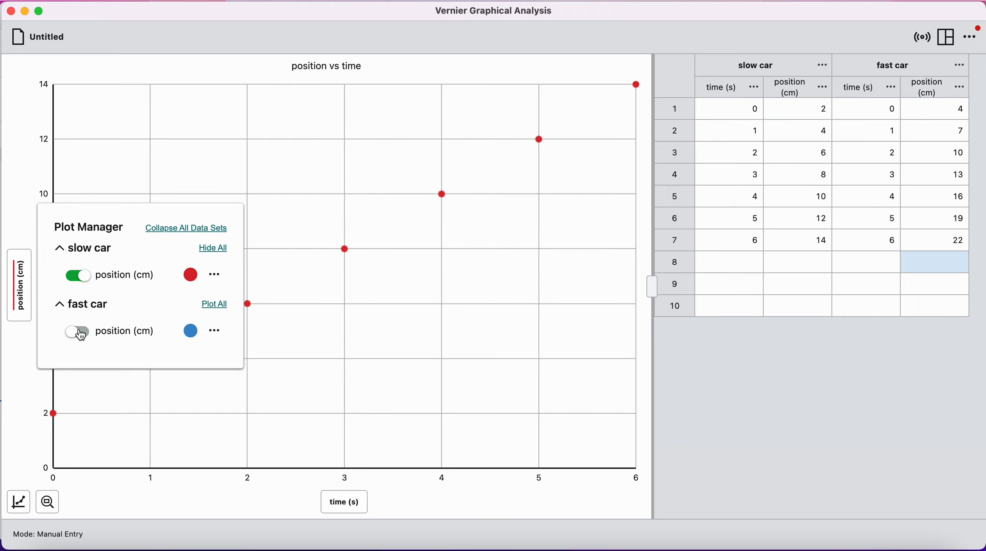
left_click(79, 333)
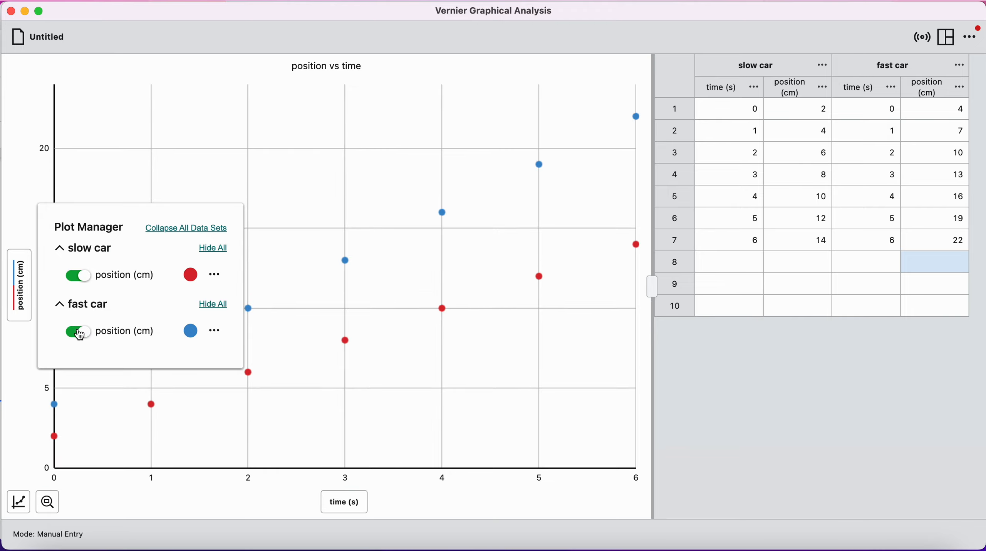
- Change the slow car's point symbol to a filled square and close the plot settings
left_click(194, 281)
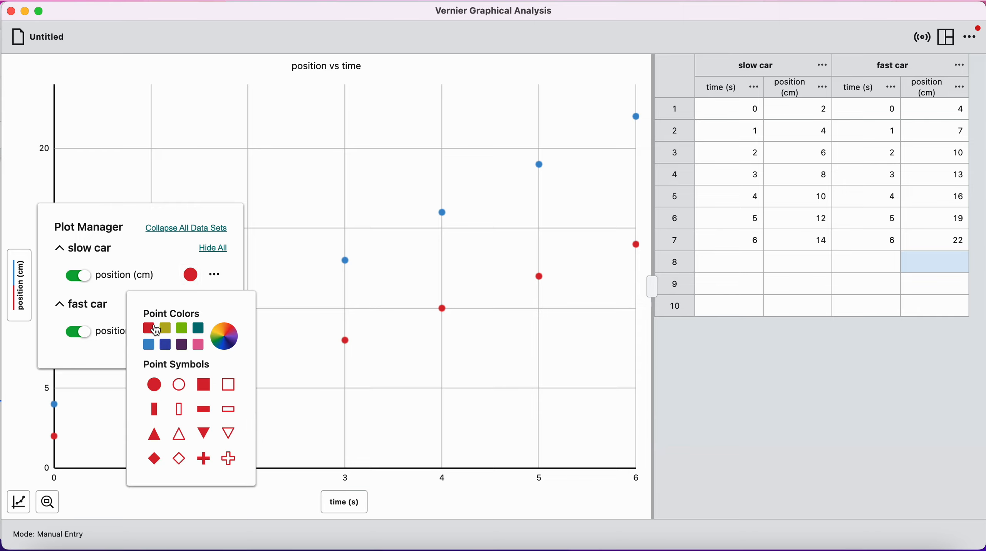
left_click(204, 393)
left_click(191, 276)
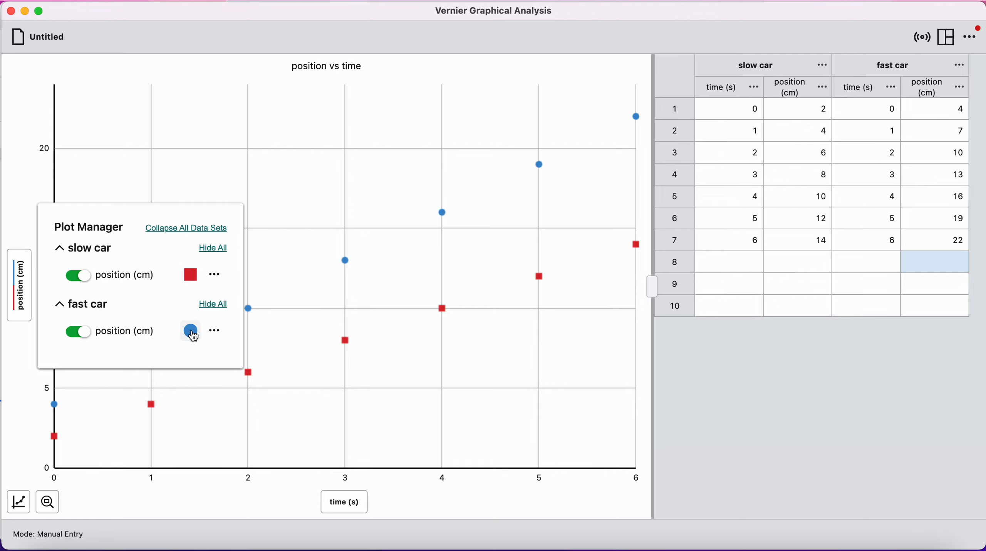
left_click(23, 270)
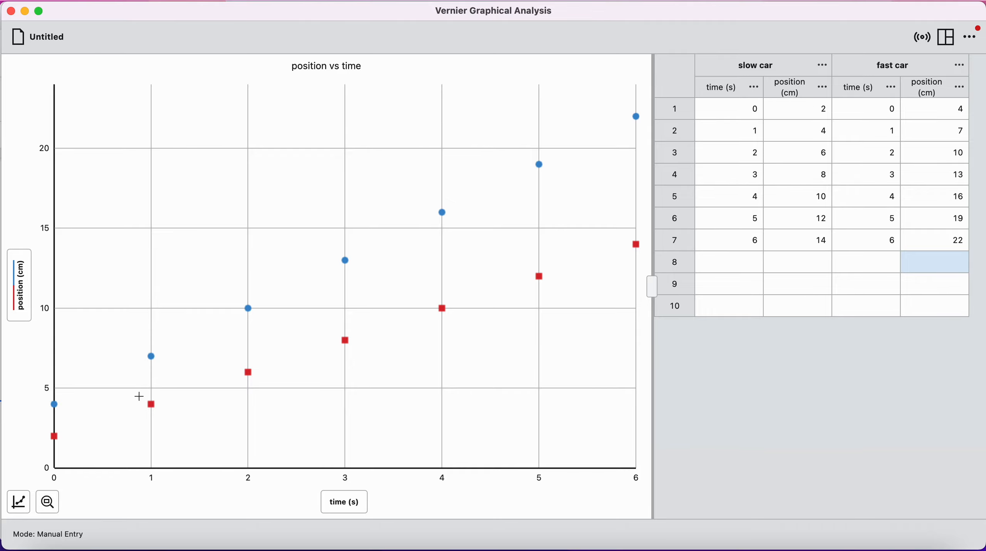
- Apply a linear curve fit to both the slow car and fast car position data
left_click(19, 502)
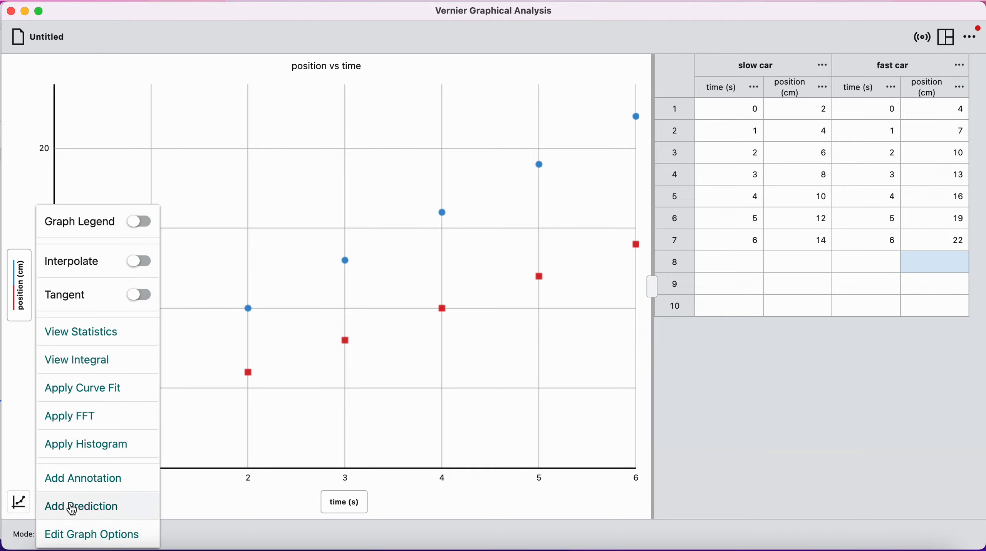
left_click(108, 396)
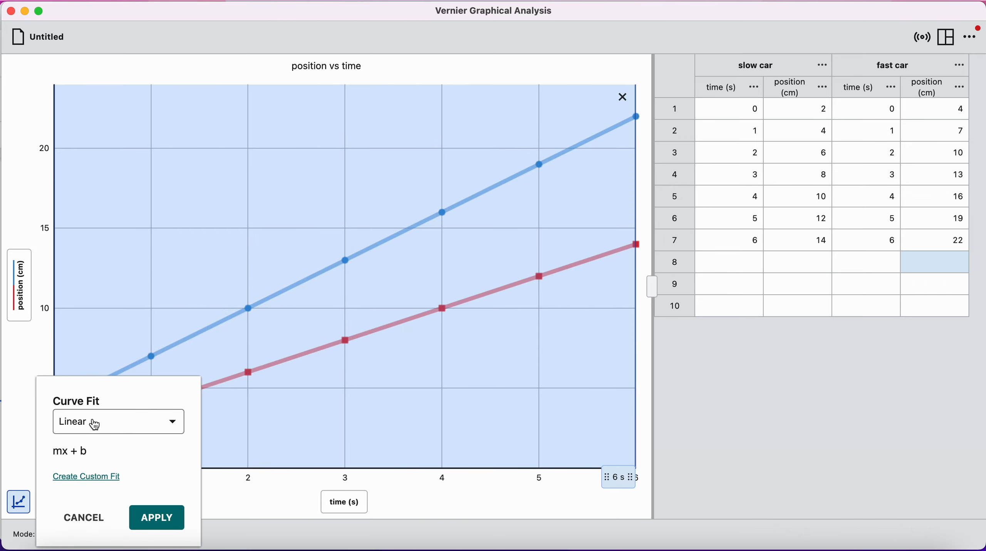
left_click(144, 424)
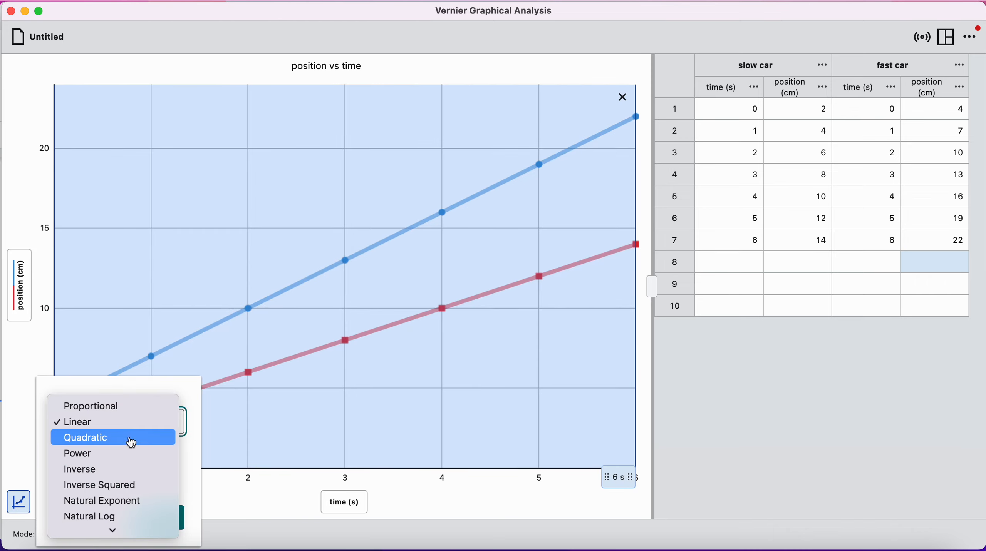
left_click(131, 430)
left_click(162, 516)
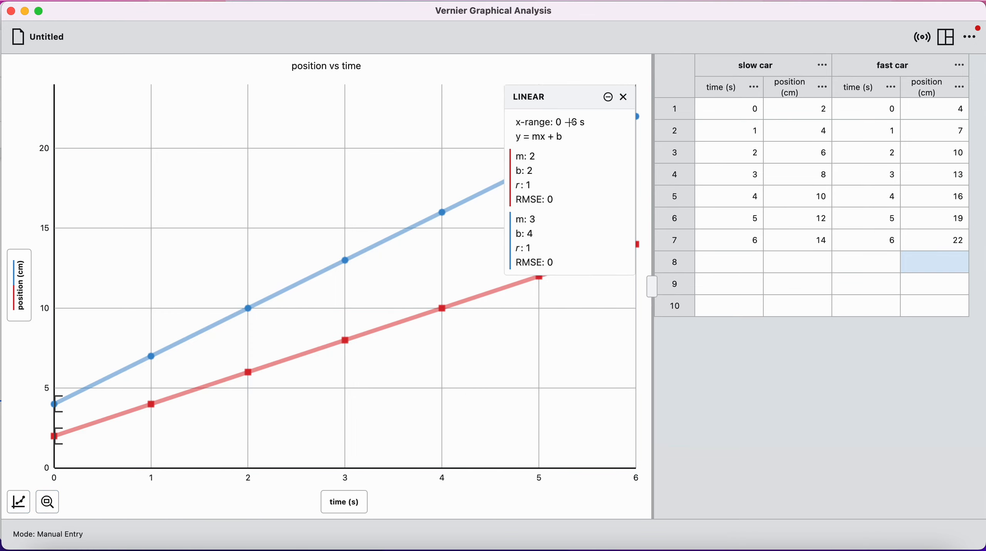
left_click_drag(568, 211, 562, 94)
left_click(542, 147)
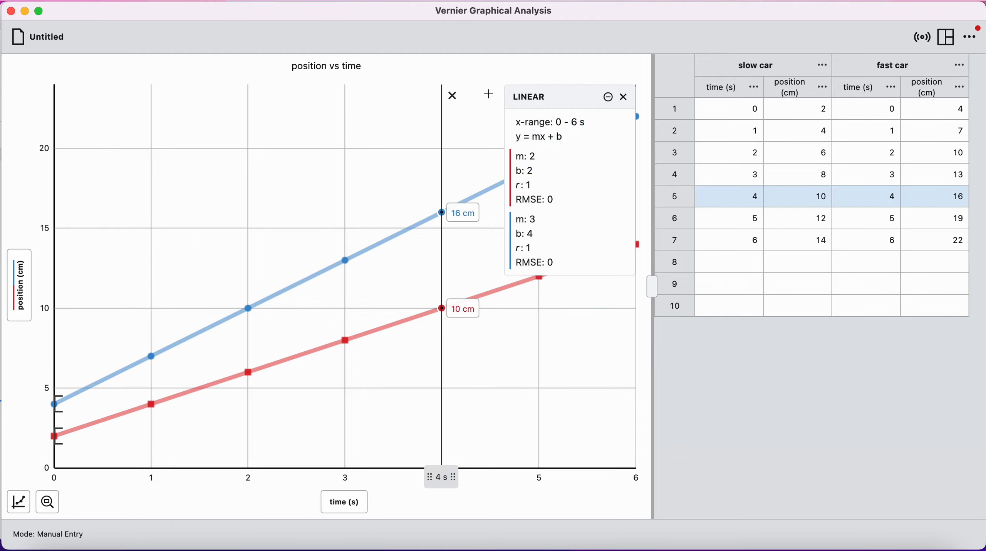
left_click(454, 97)
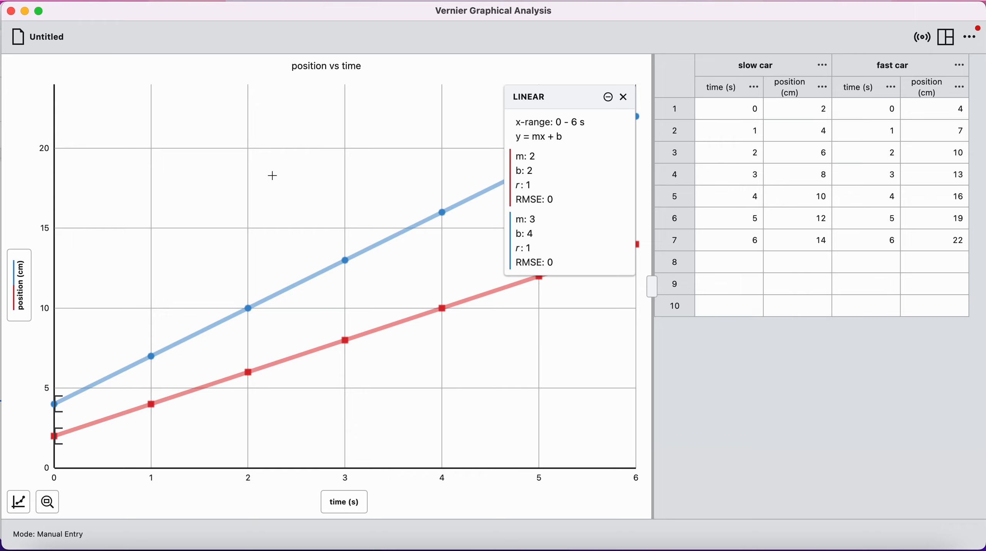
- Turn on the graph legend for the position vs time graph
left_click(20, 504)
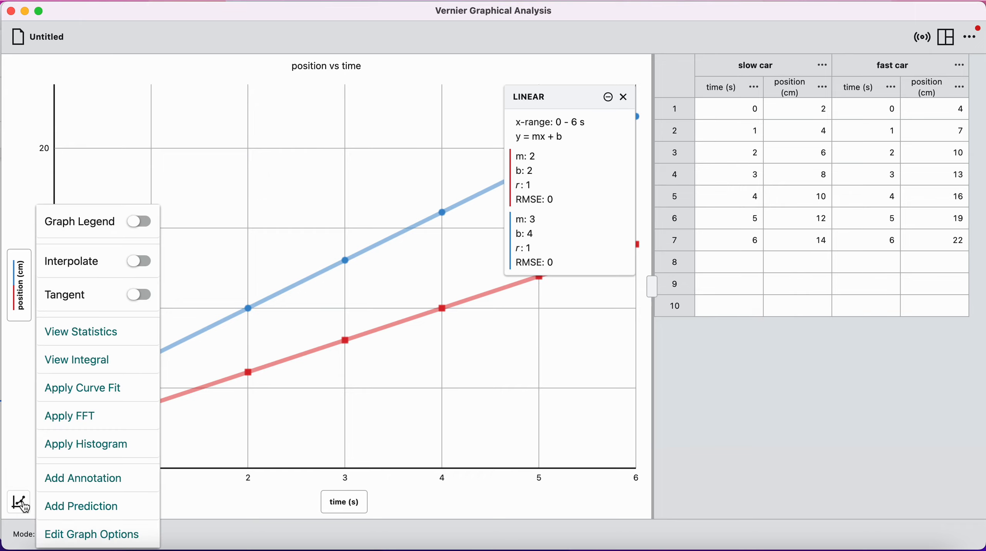
left_click(141, 224)
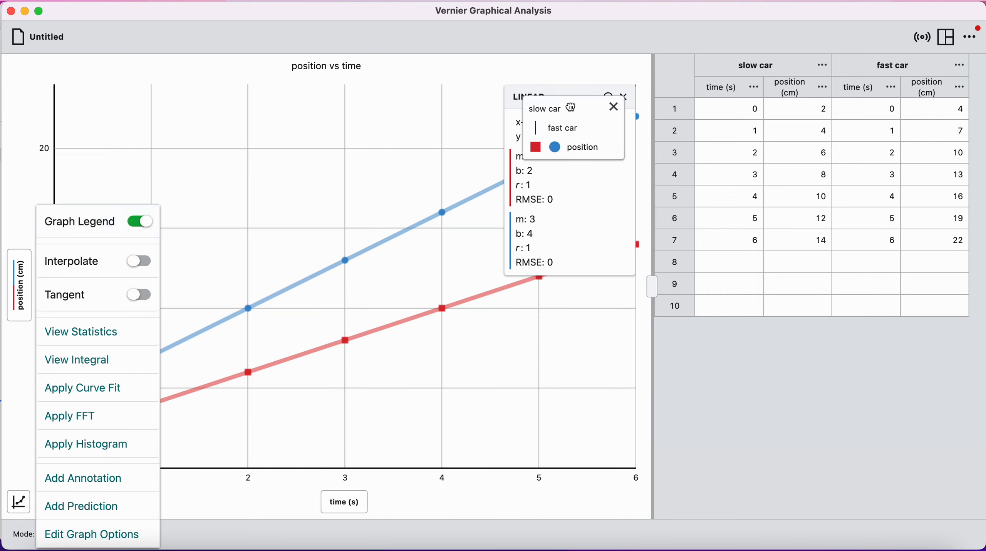
- Move the graph legend off the linear fit results box into the empty area beside it, above the fast car line
left_click_drag(575, 113, 397, 122)
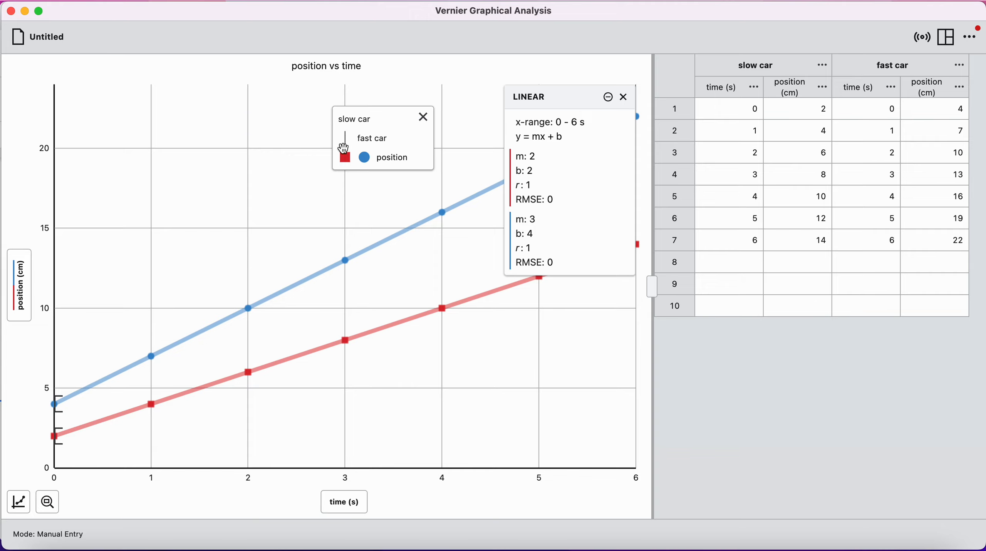
left_click_drag(341, 121, 348, 122)
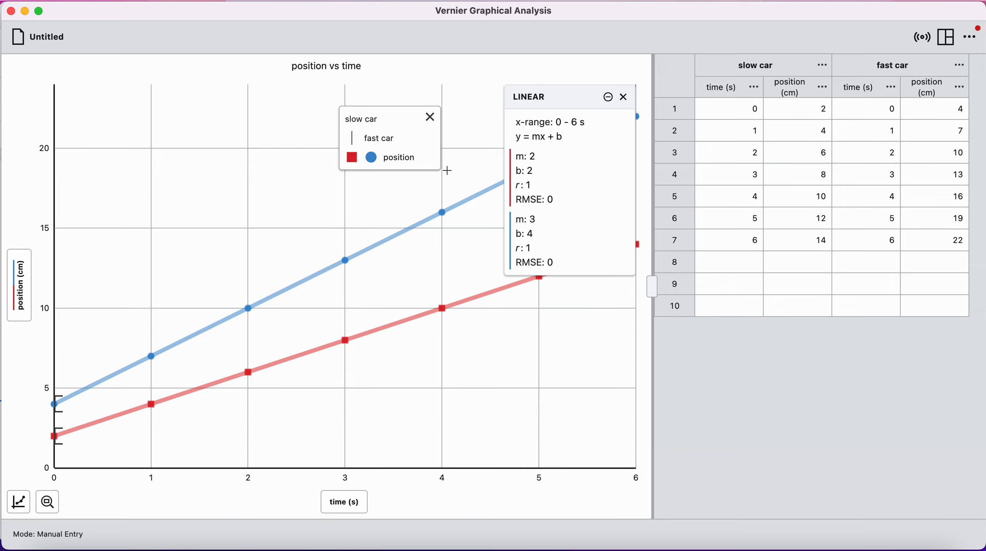
left_click_drag(396, 118, 425, 109)
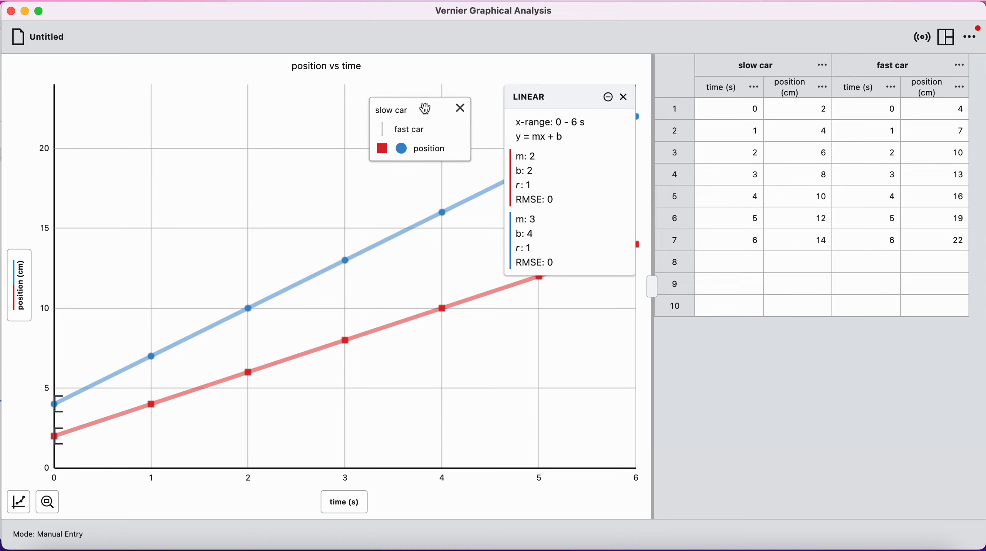
- Add a "fast car" annotation to the graph and place it on the blue line between 3 and 4 s
left_click(19, 503)
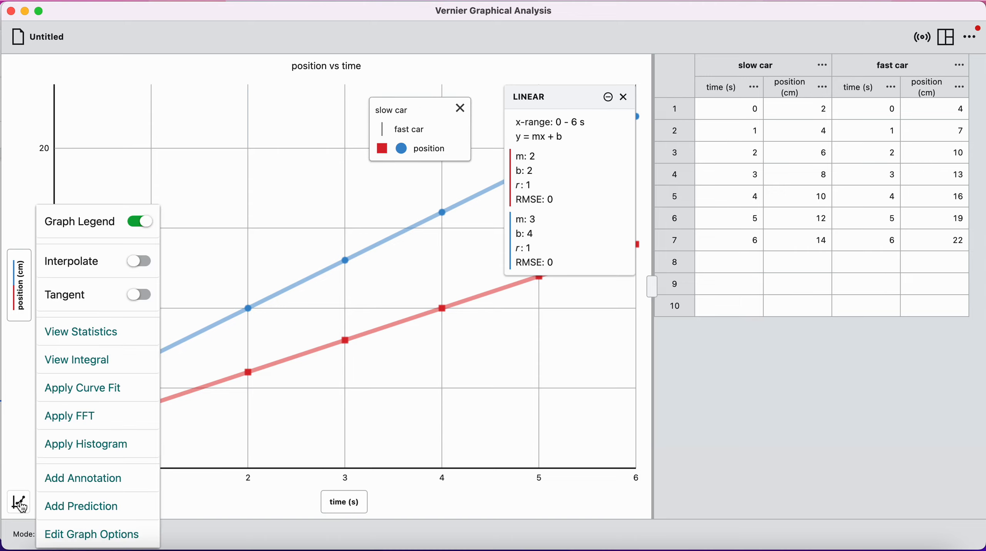
left_click(107, 480)
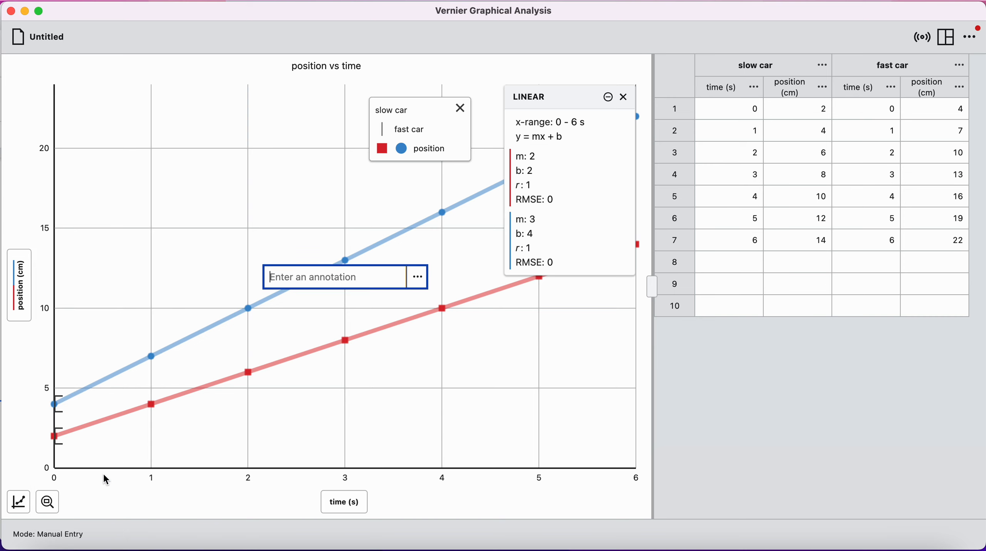
type("fast car")
left_click(344, 224)
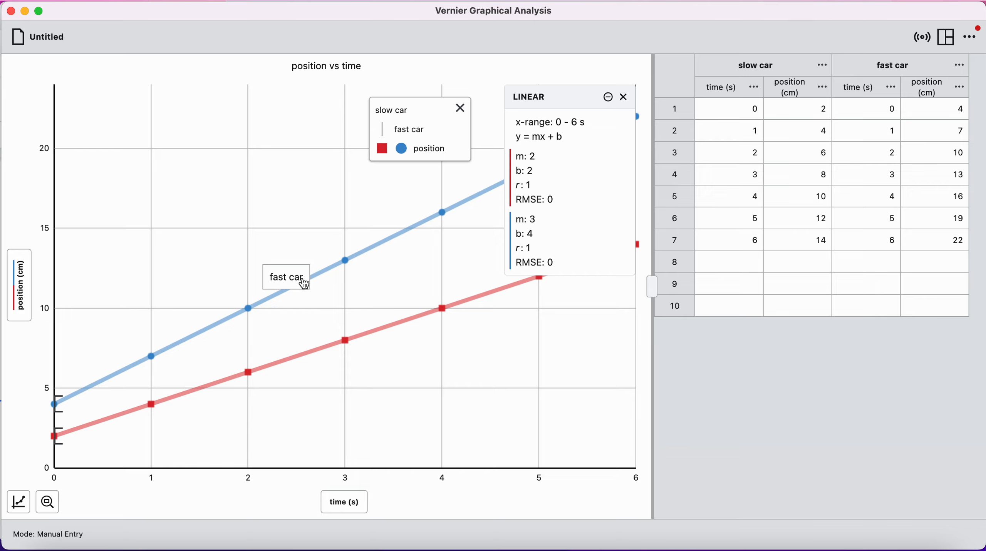
mouse_move(303, 288)
left_mouse_down()
mouse_move(308, 258)
mouse_move(402, 240)
left_mouse_up()
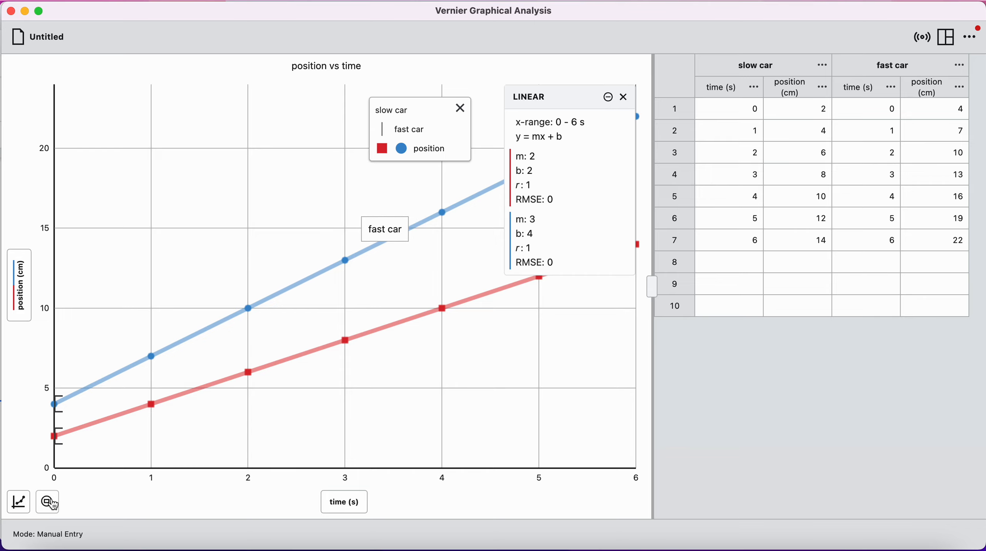
- Add a "slow car" annotation to the graph and place it on the red line between 3 and 4 s
left_click(19, 503)
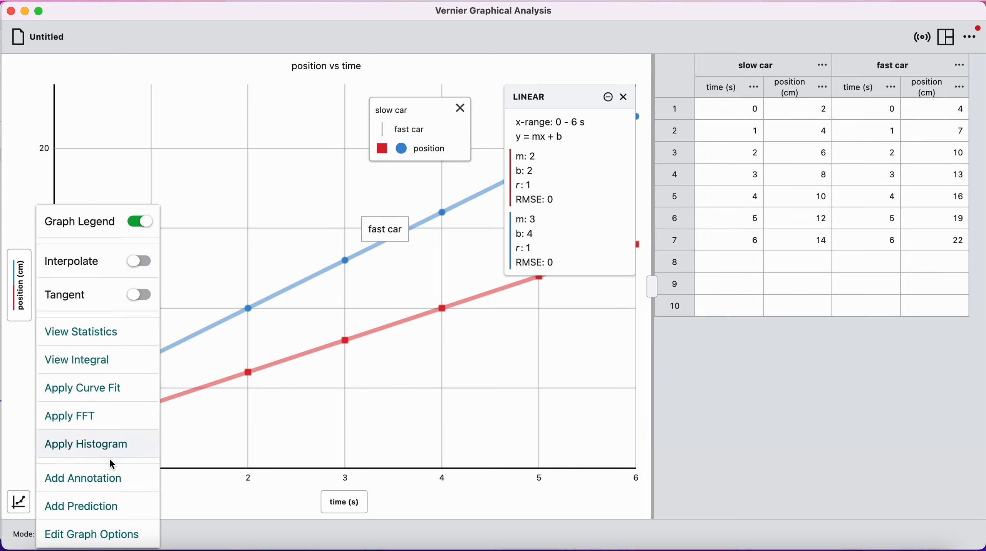
left_click(138, 483)
type("slow car")
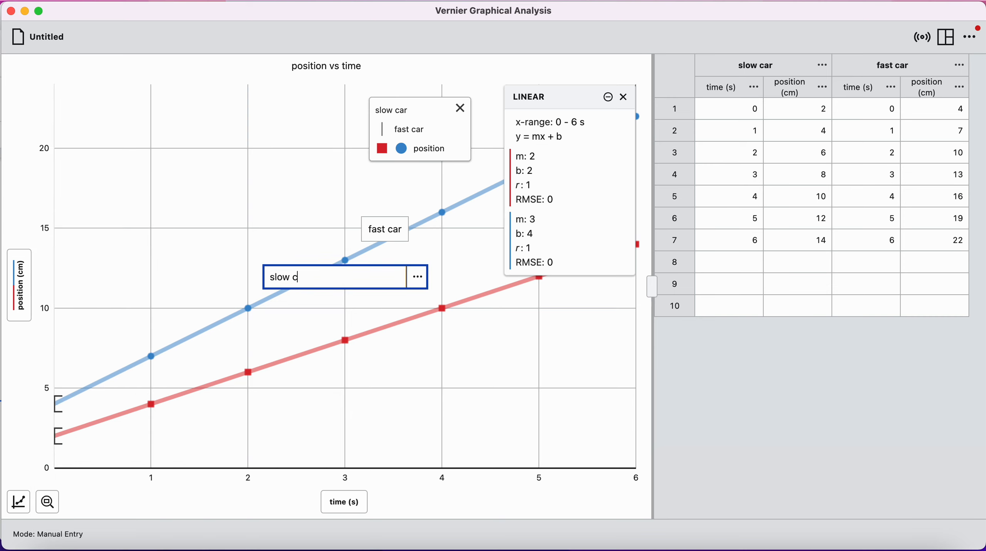
left_click(296, 201)
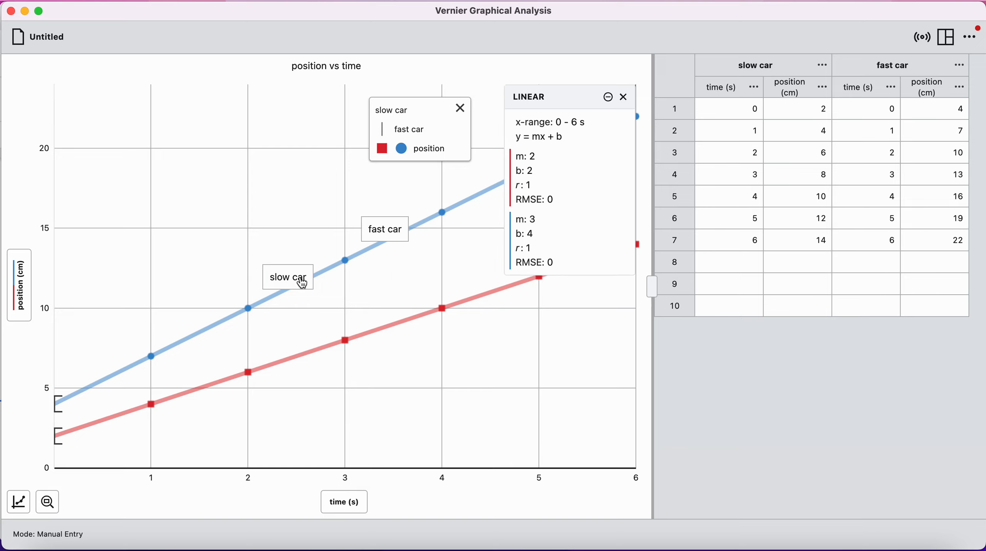
left_click_drag(300, 284, 401, 328)
left_click_drag(403, 333, 405, 339)
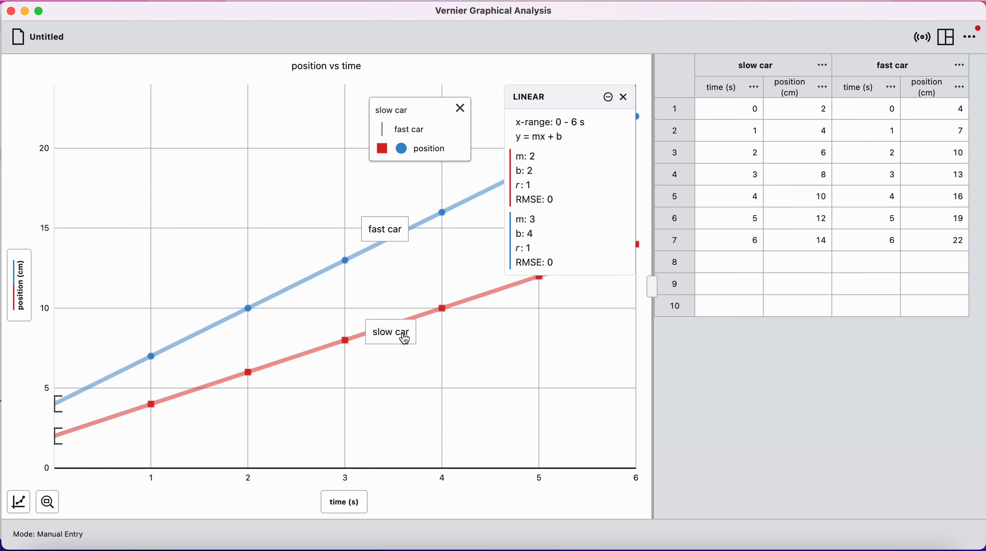
key("super+shift+5")
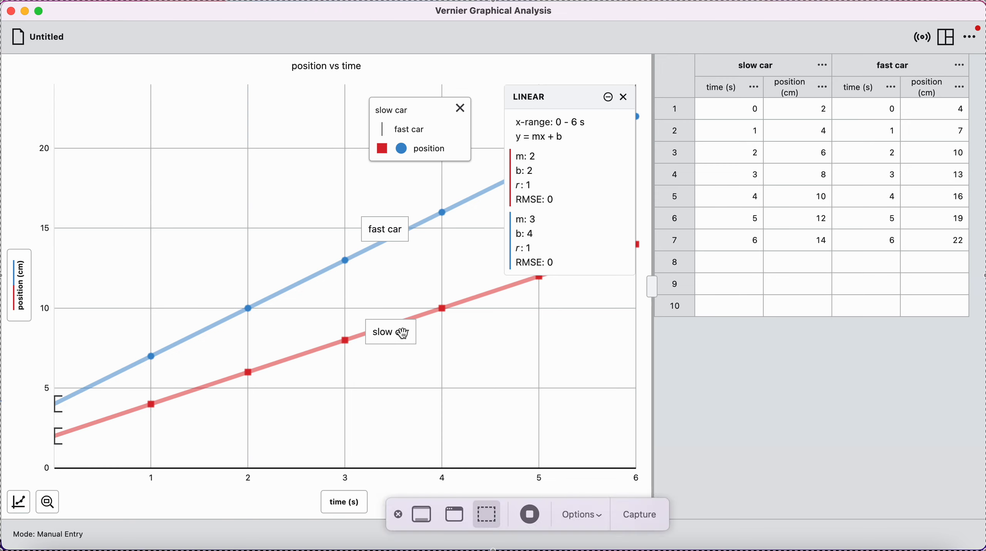